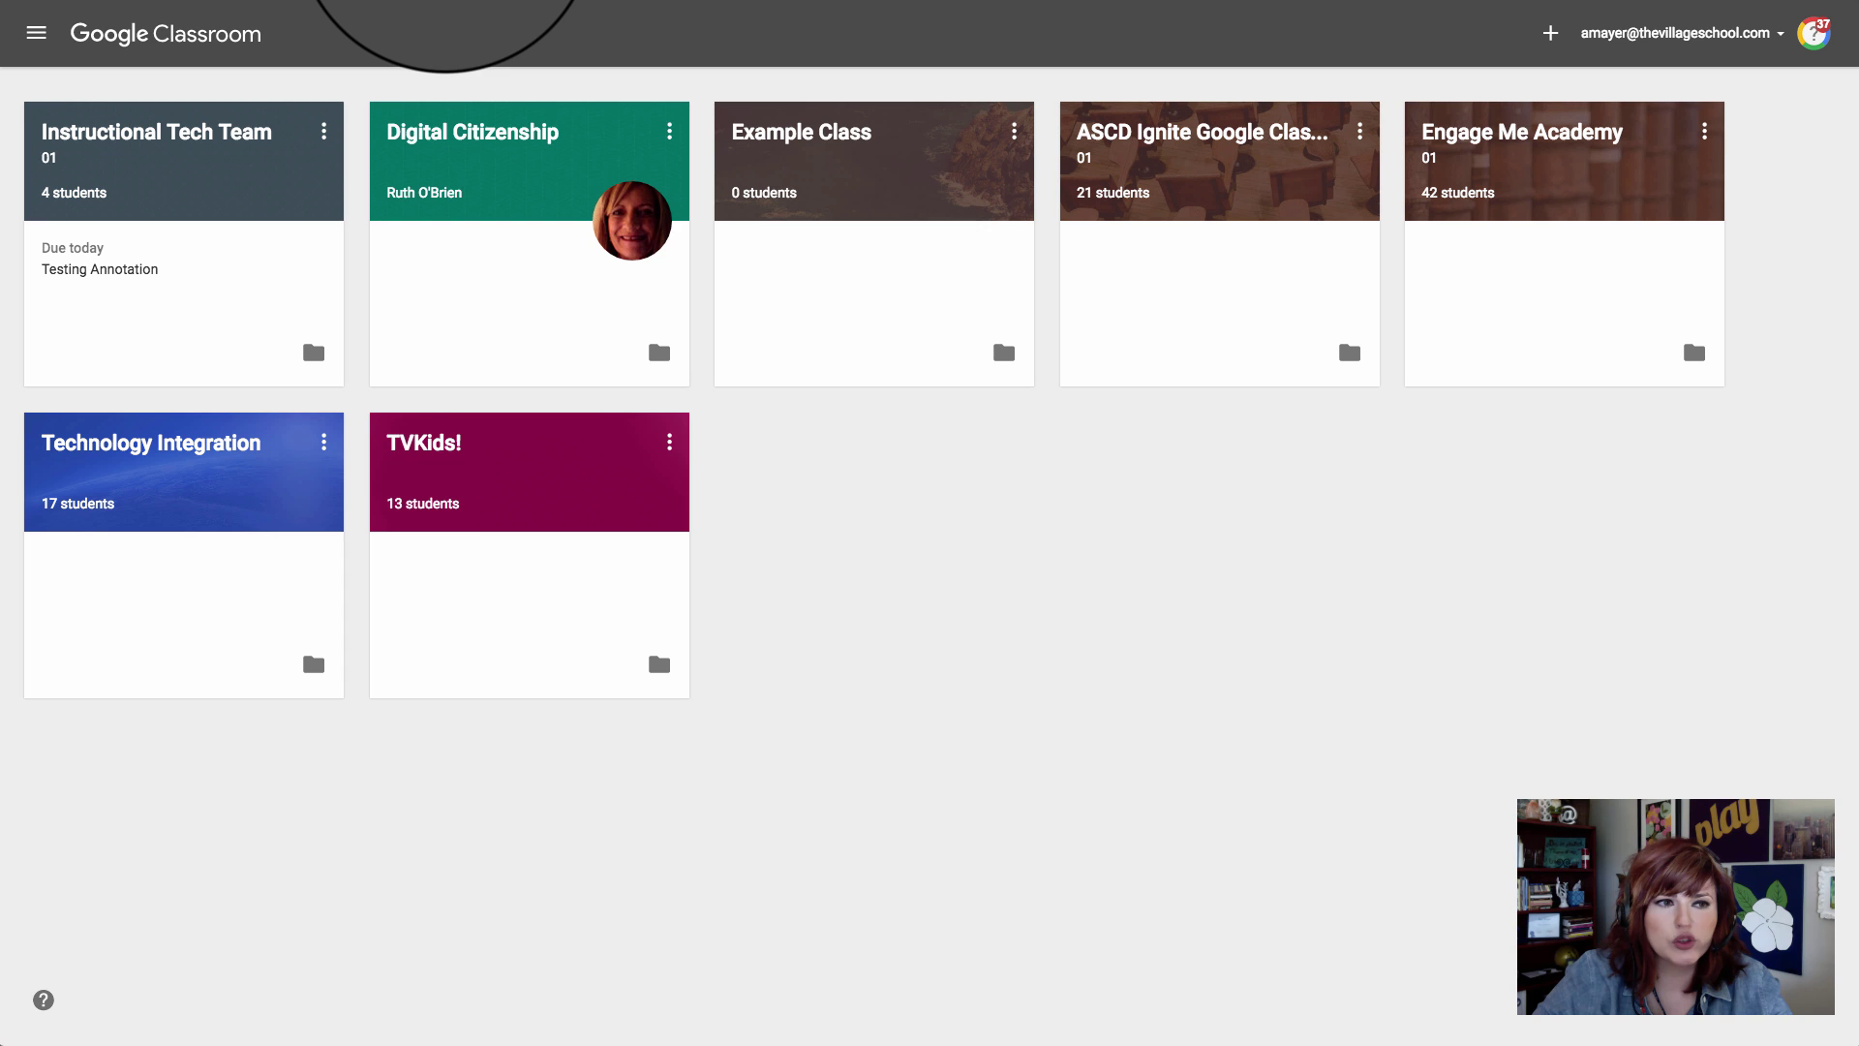
Go into the Instructional Tech Team 01 class and show its Students roster.
{"action": "left_click", "coordinate": [205, 150]}
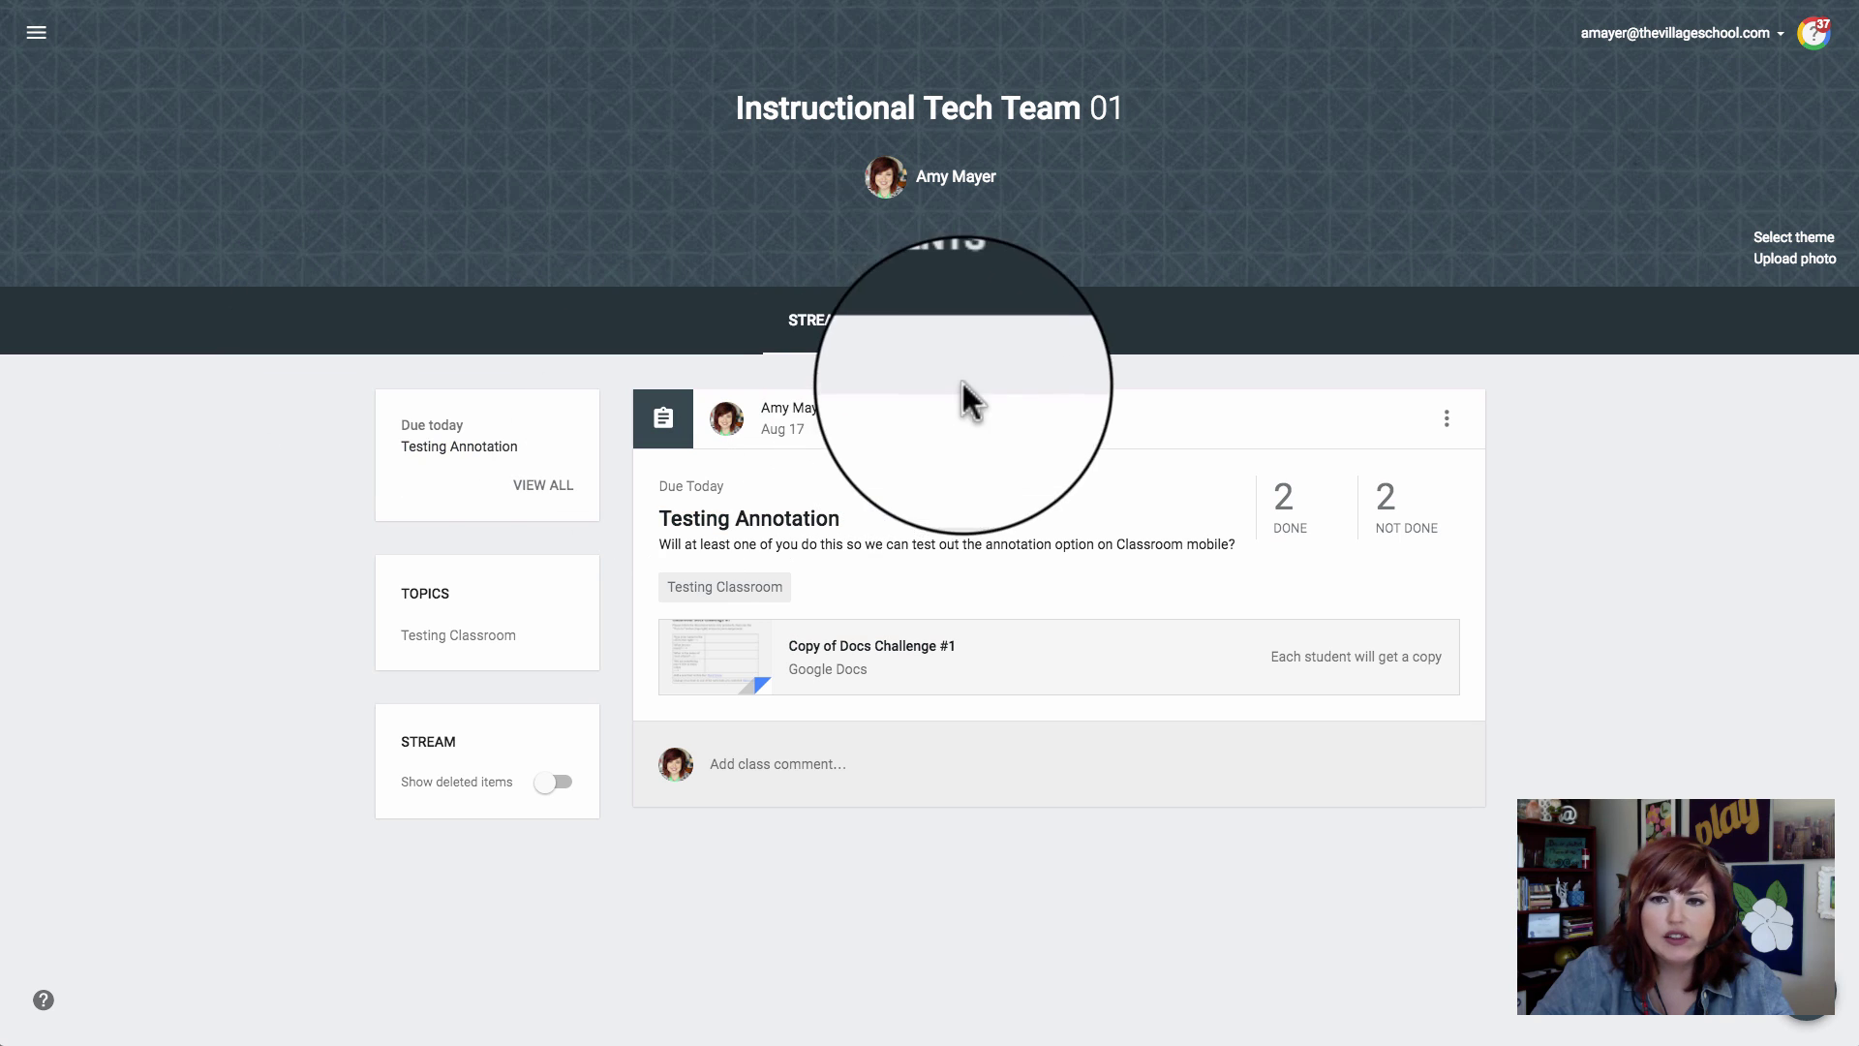
{"action": "left_click", "coordinate": [944, 332]}
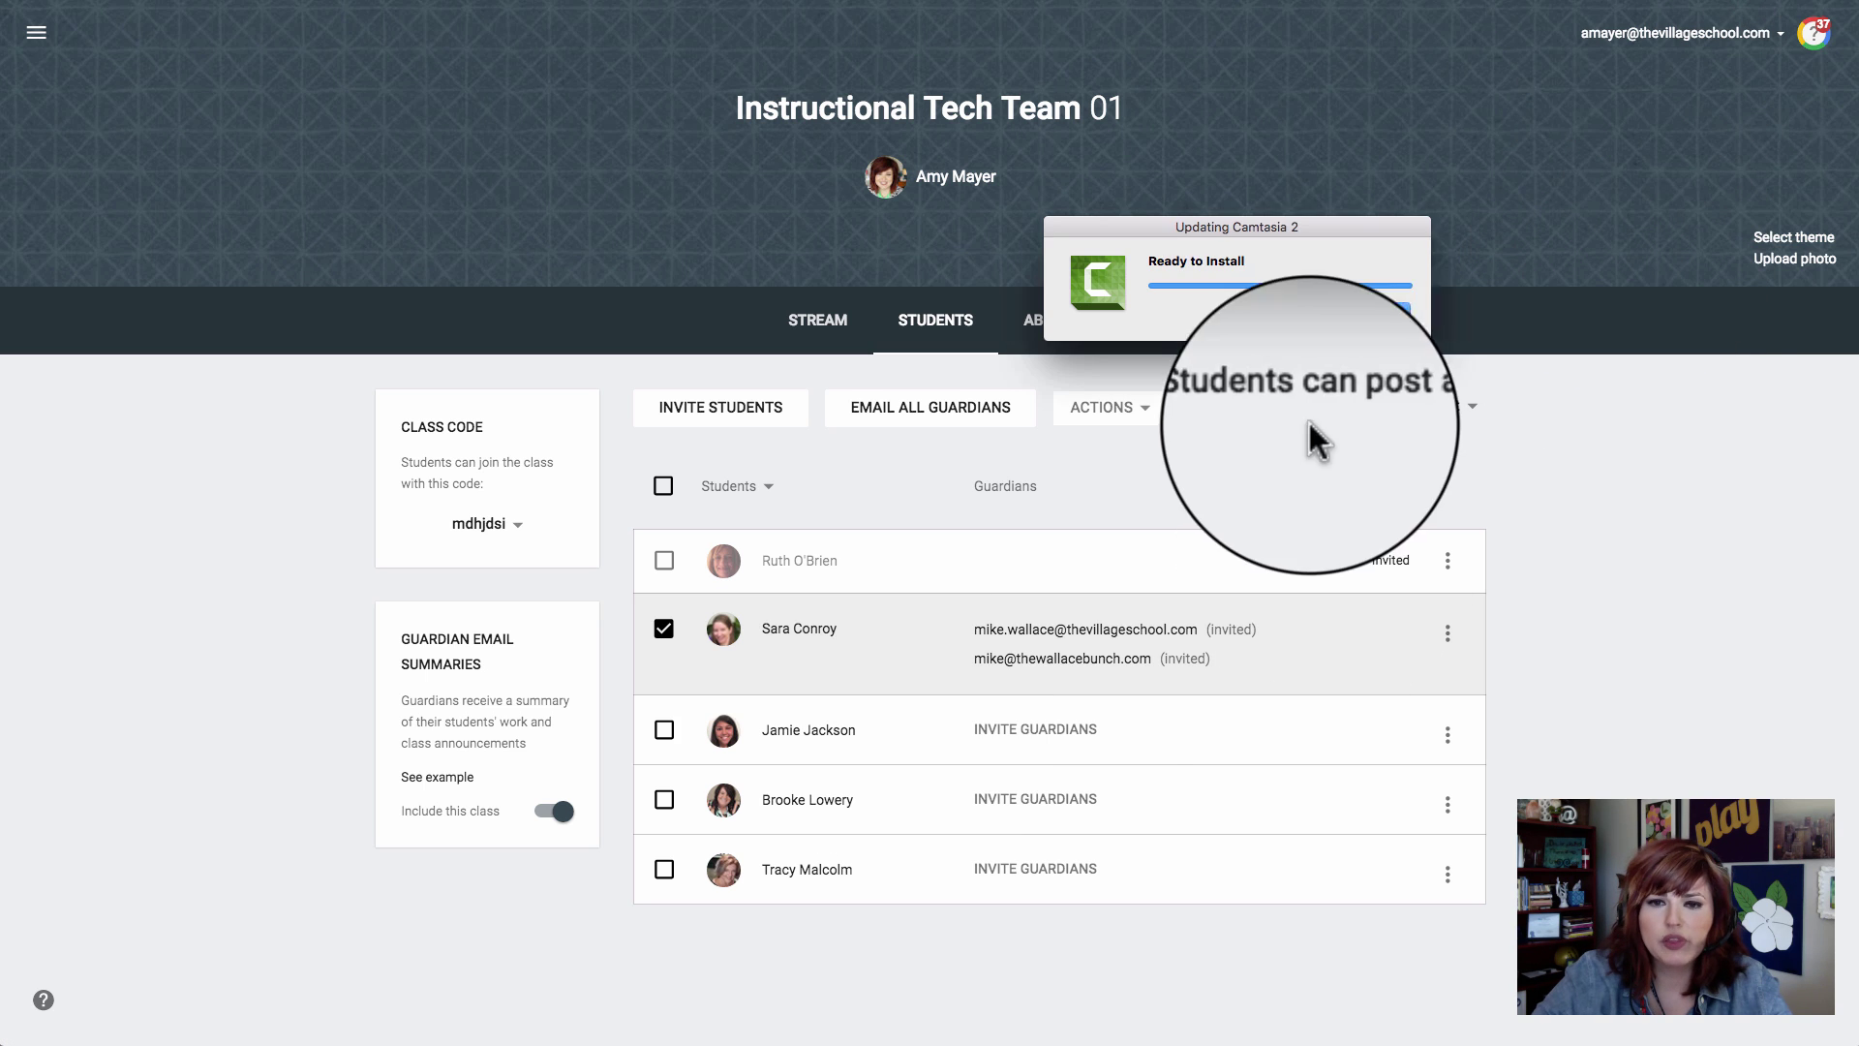
{"action": "left_click_drag", "start_coordinate": [1237, 227], "coordinate": [1845, 334]}
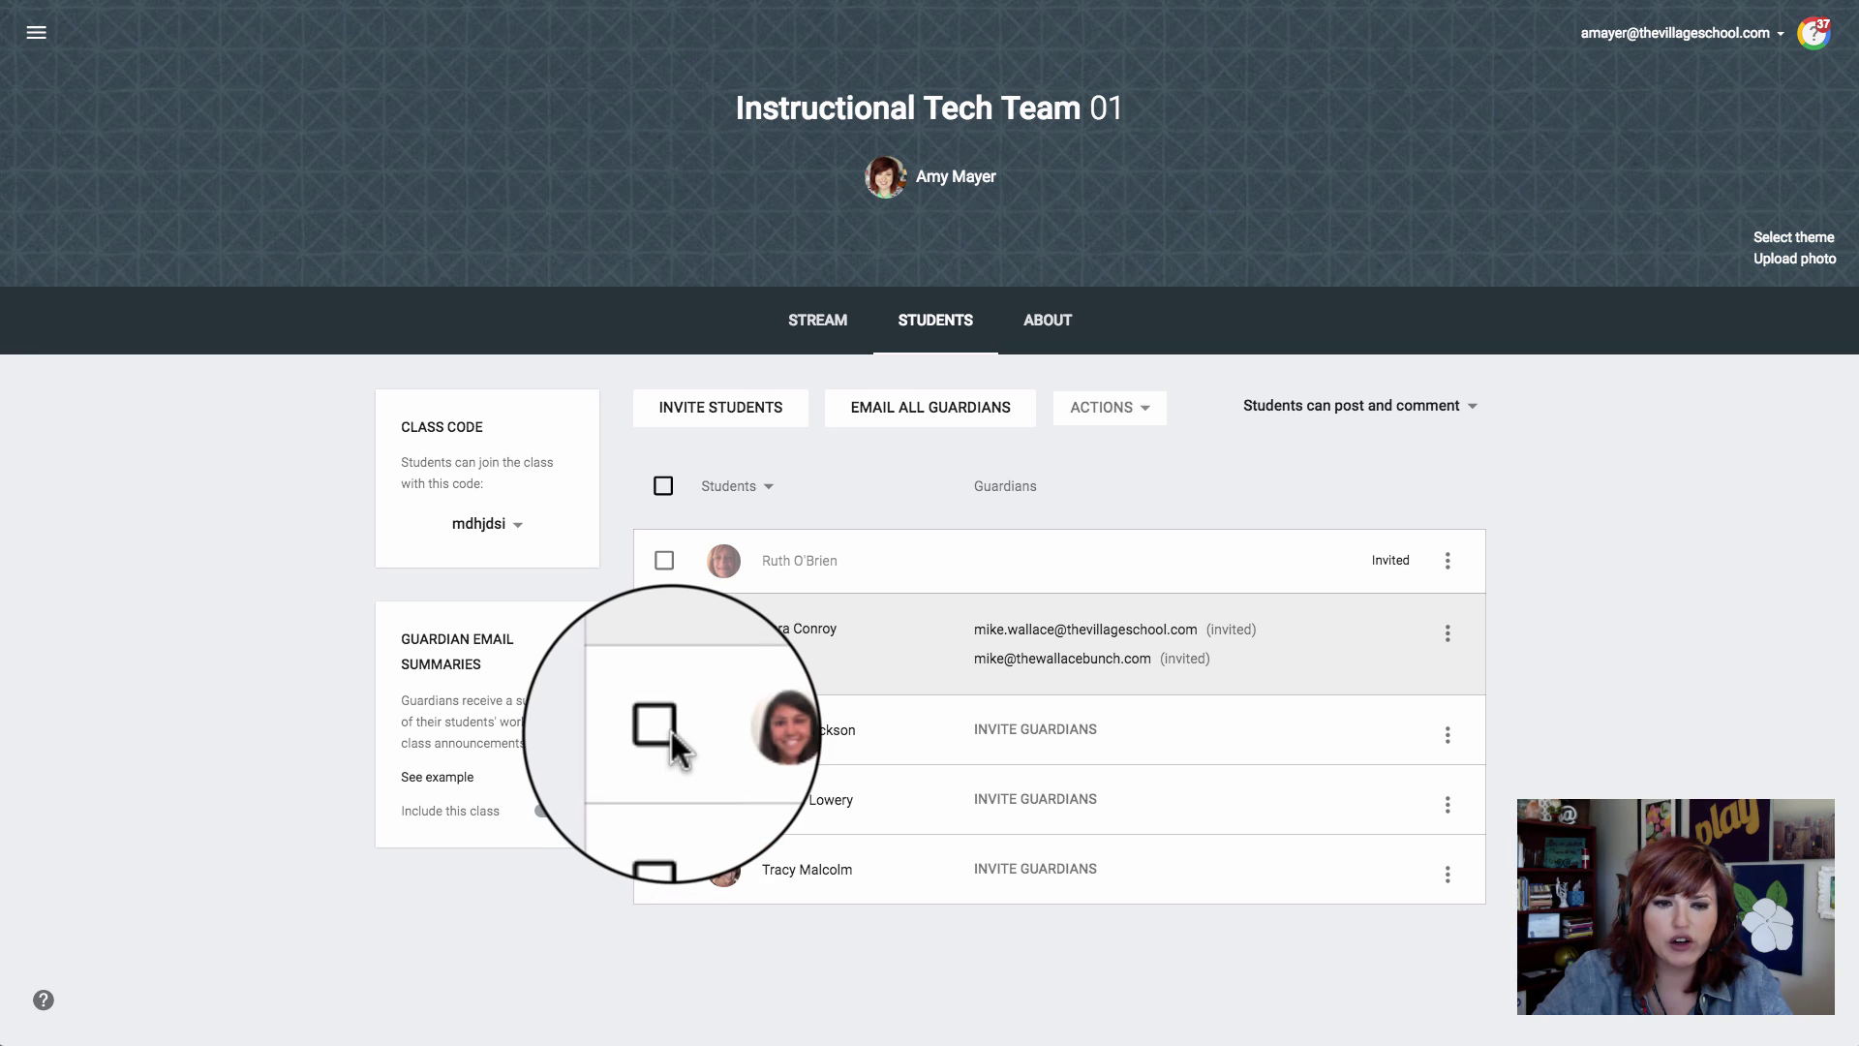
Select the third student and start a guardian invitation for them.
{"action": "left_click", "coordinate": [665, 728]}
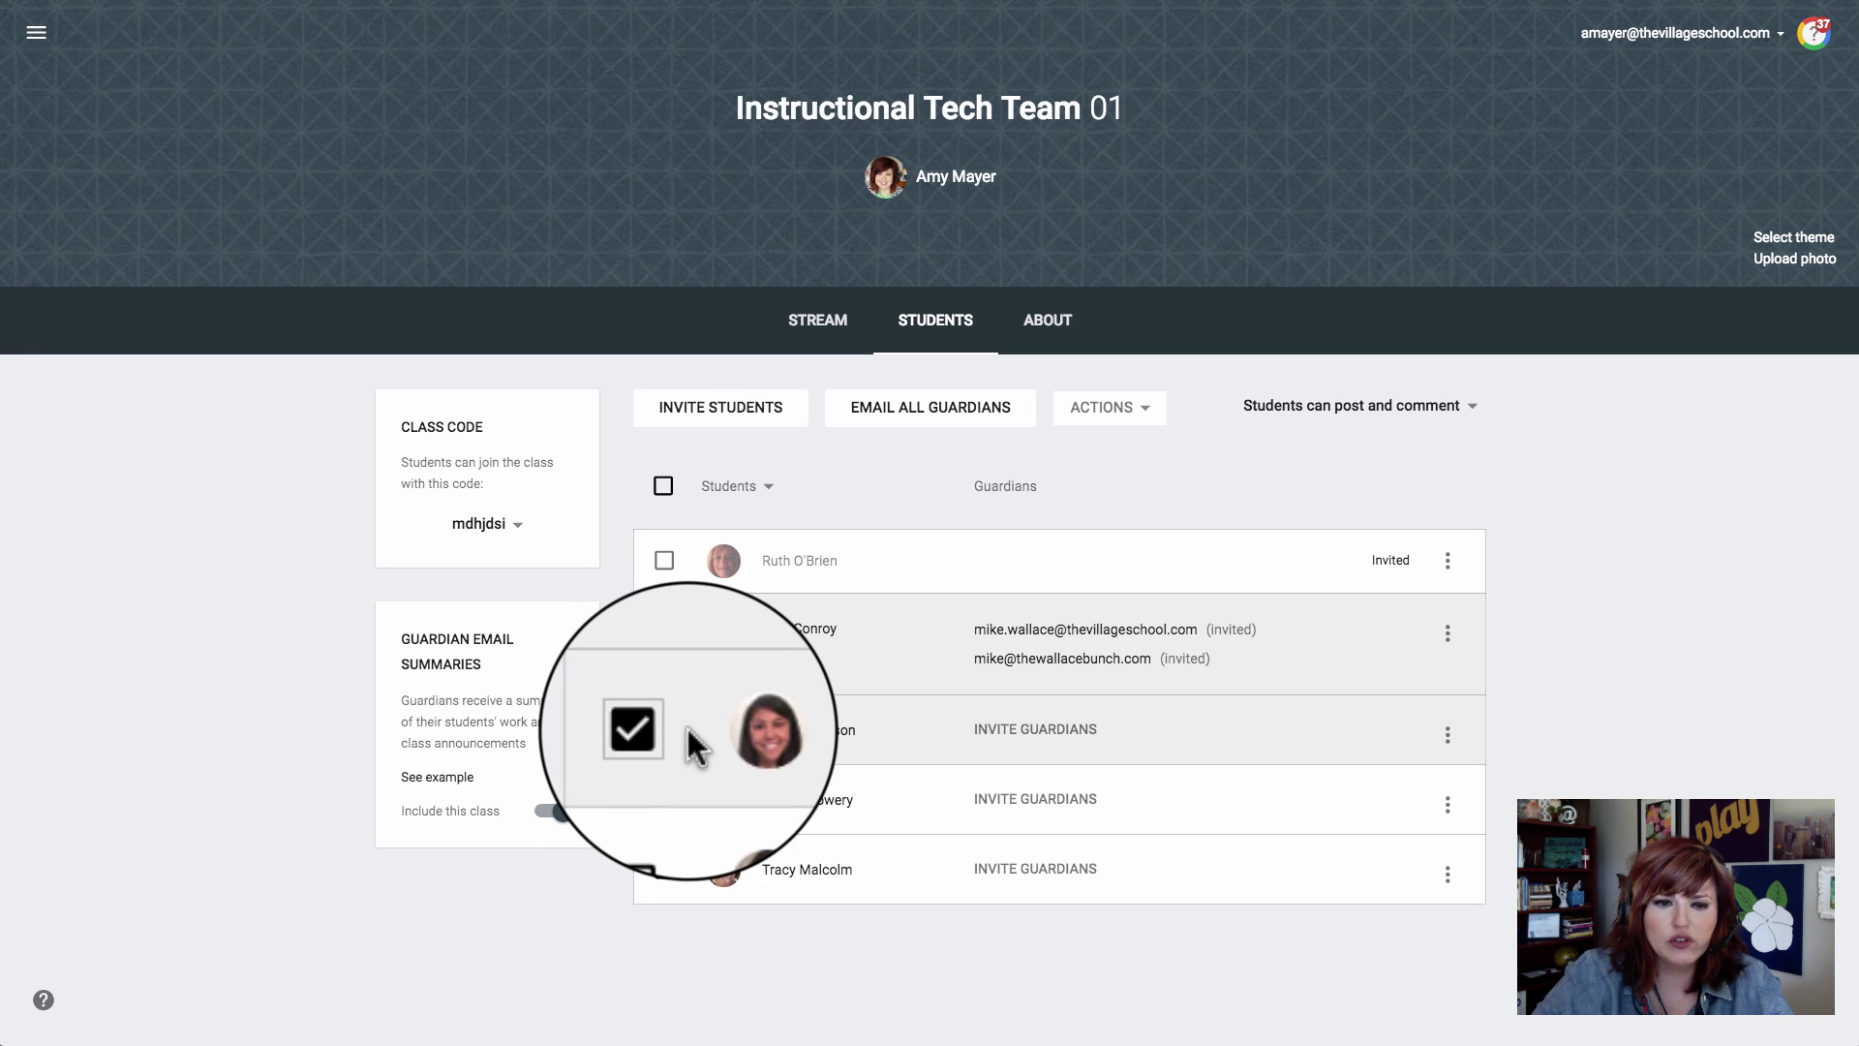
{"action": "left_click", "coordinate": [1017, 730]}
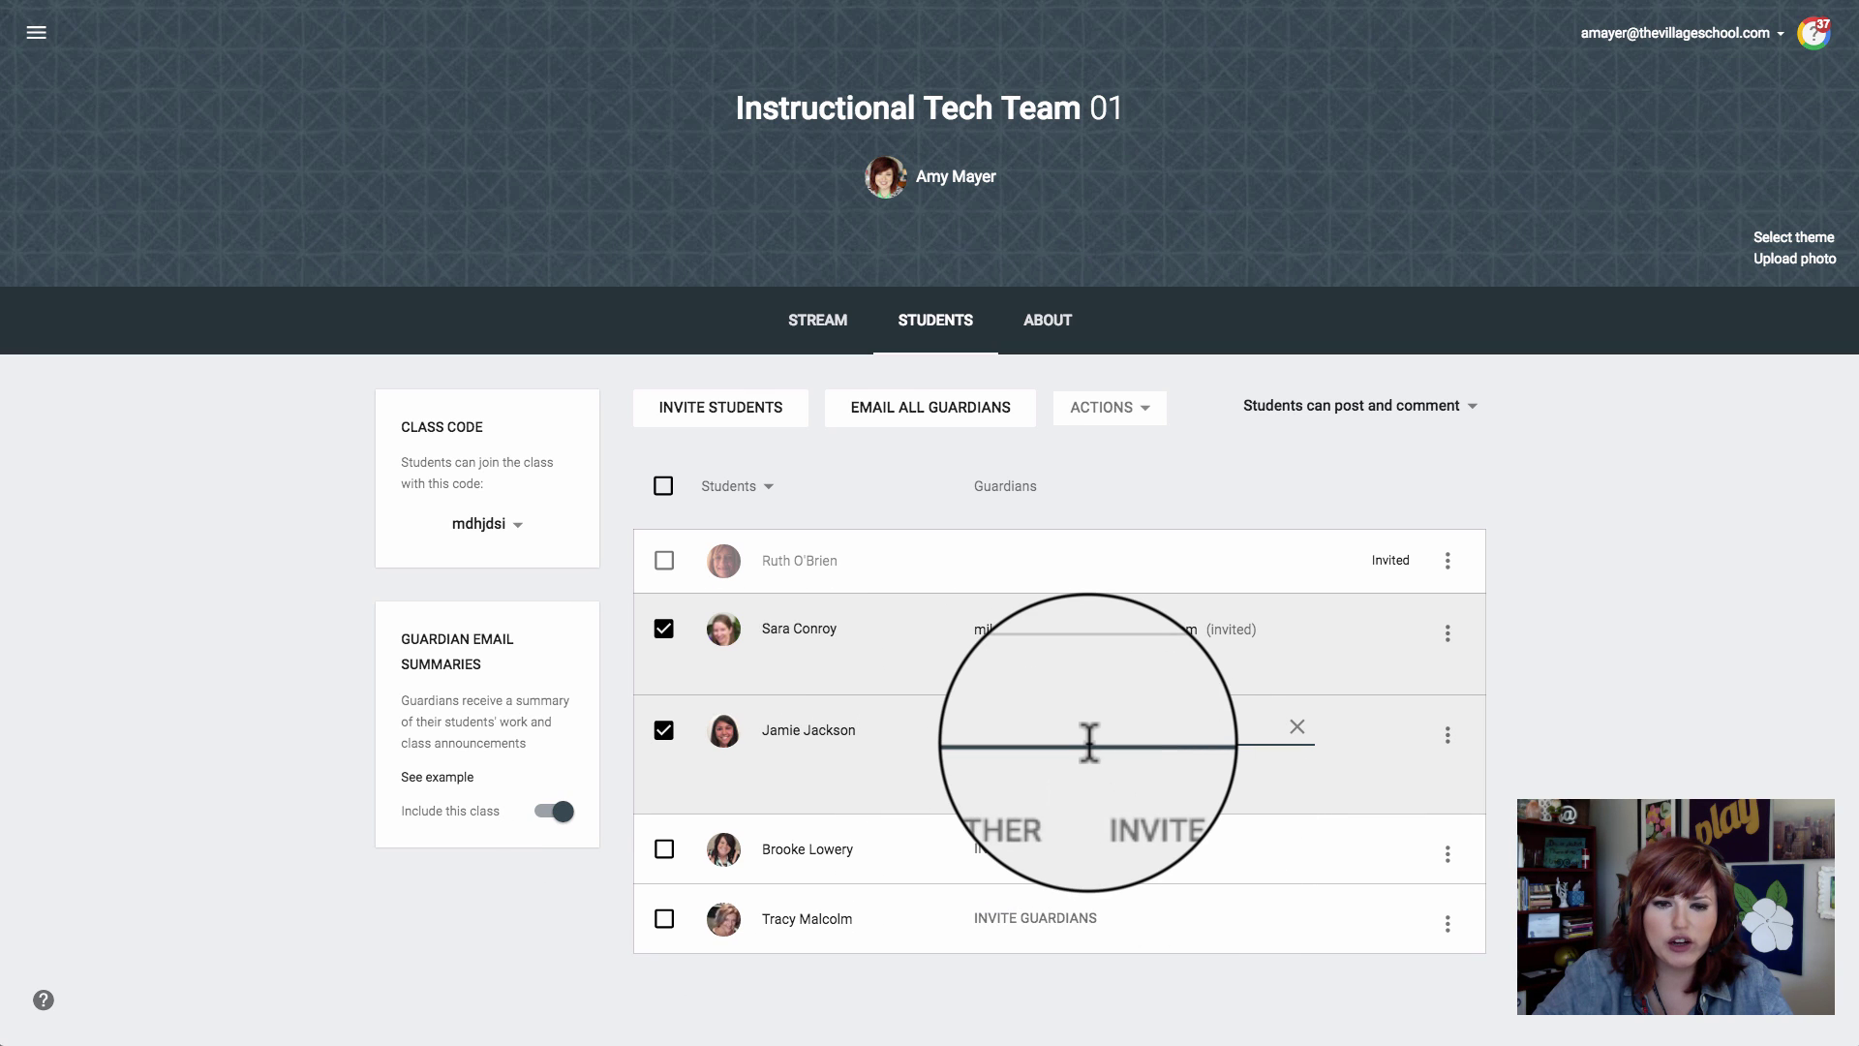
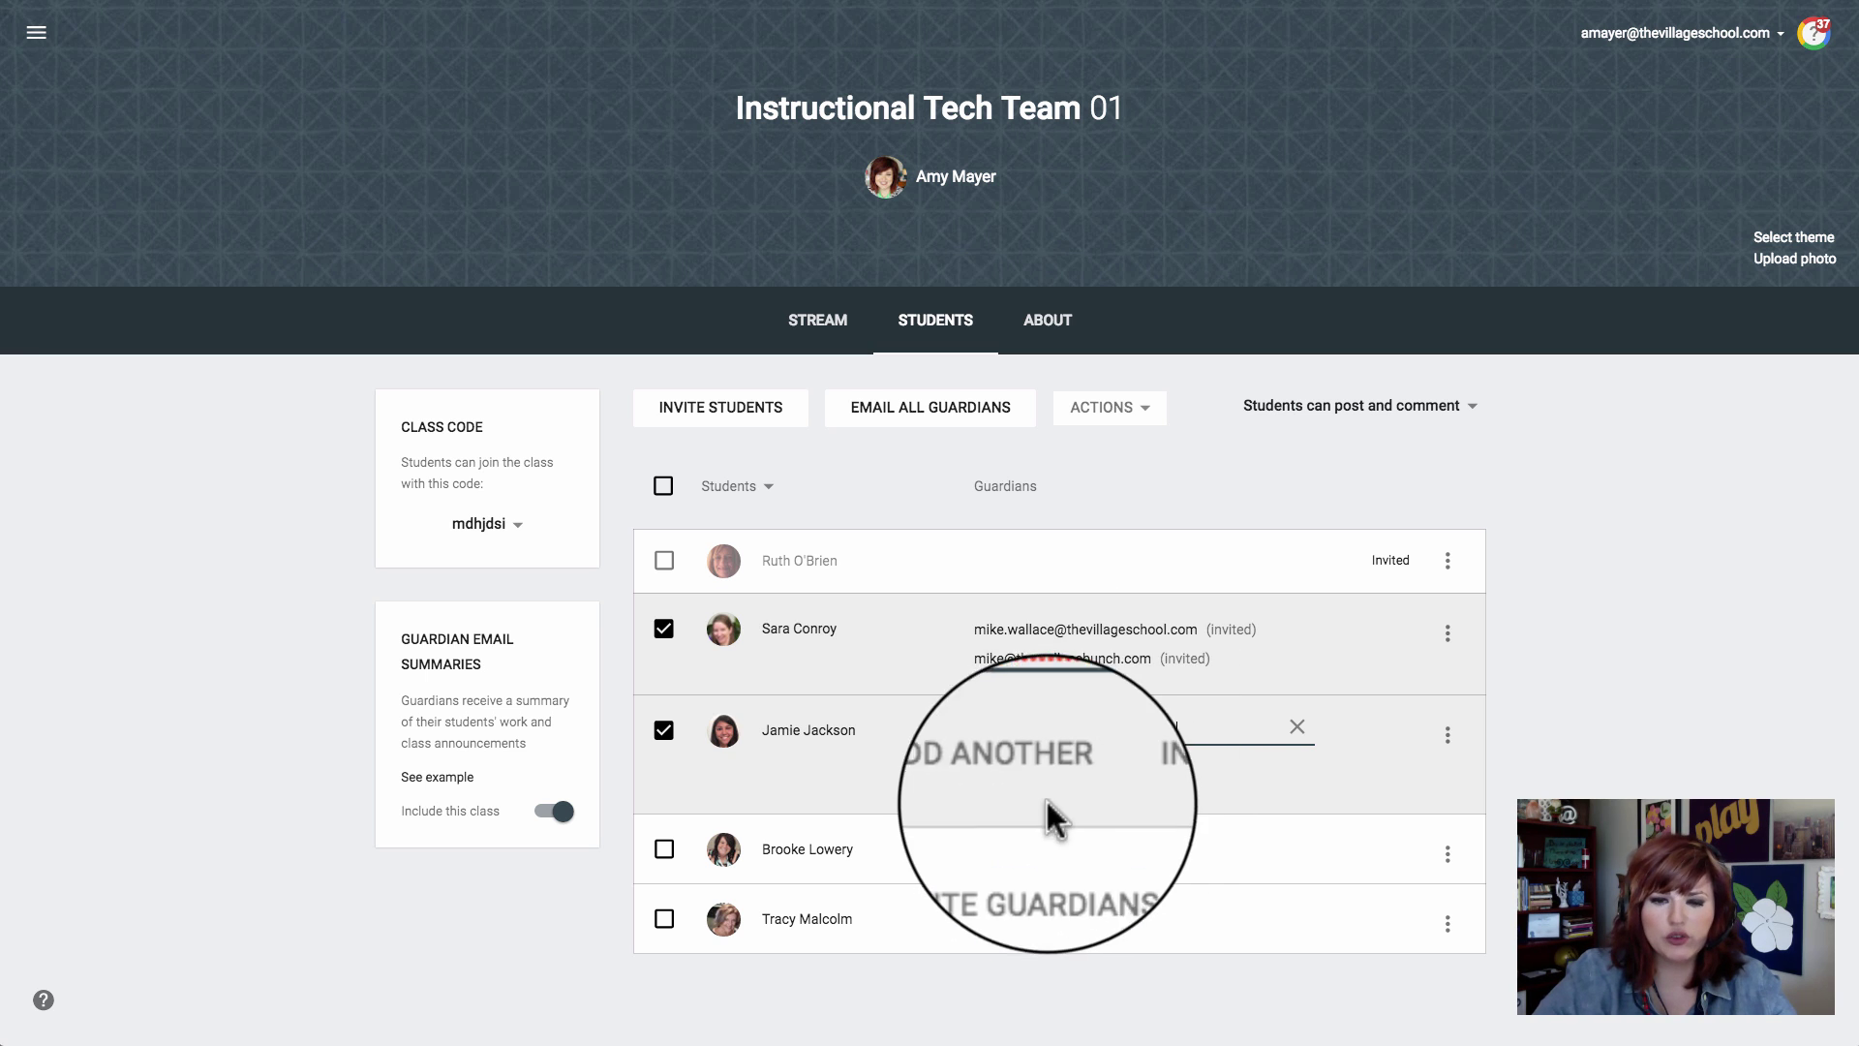
Send the guardian invitation, then view the 'About guardian summaries' Help article.
{"action": "left_click", "coordinate": [1122, 782]}
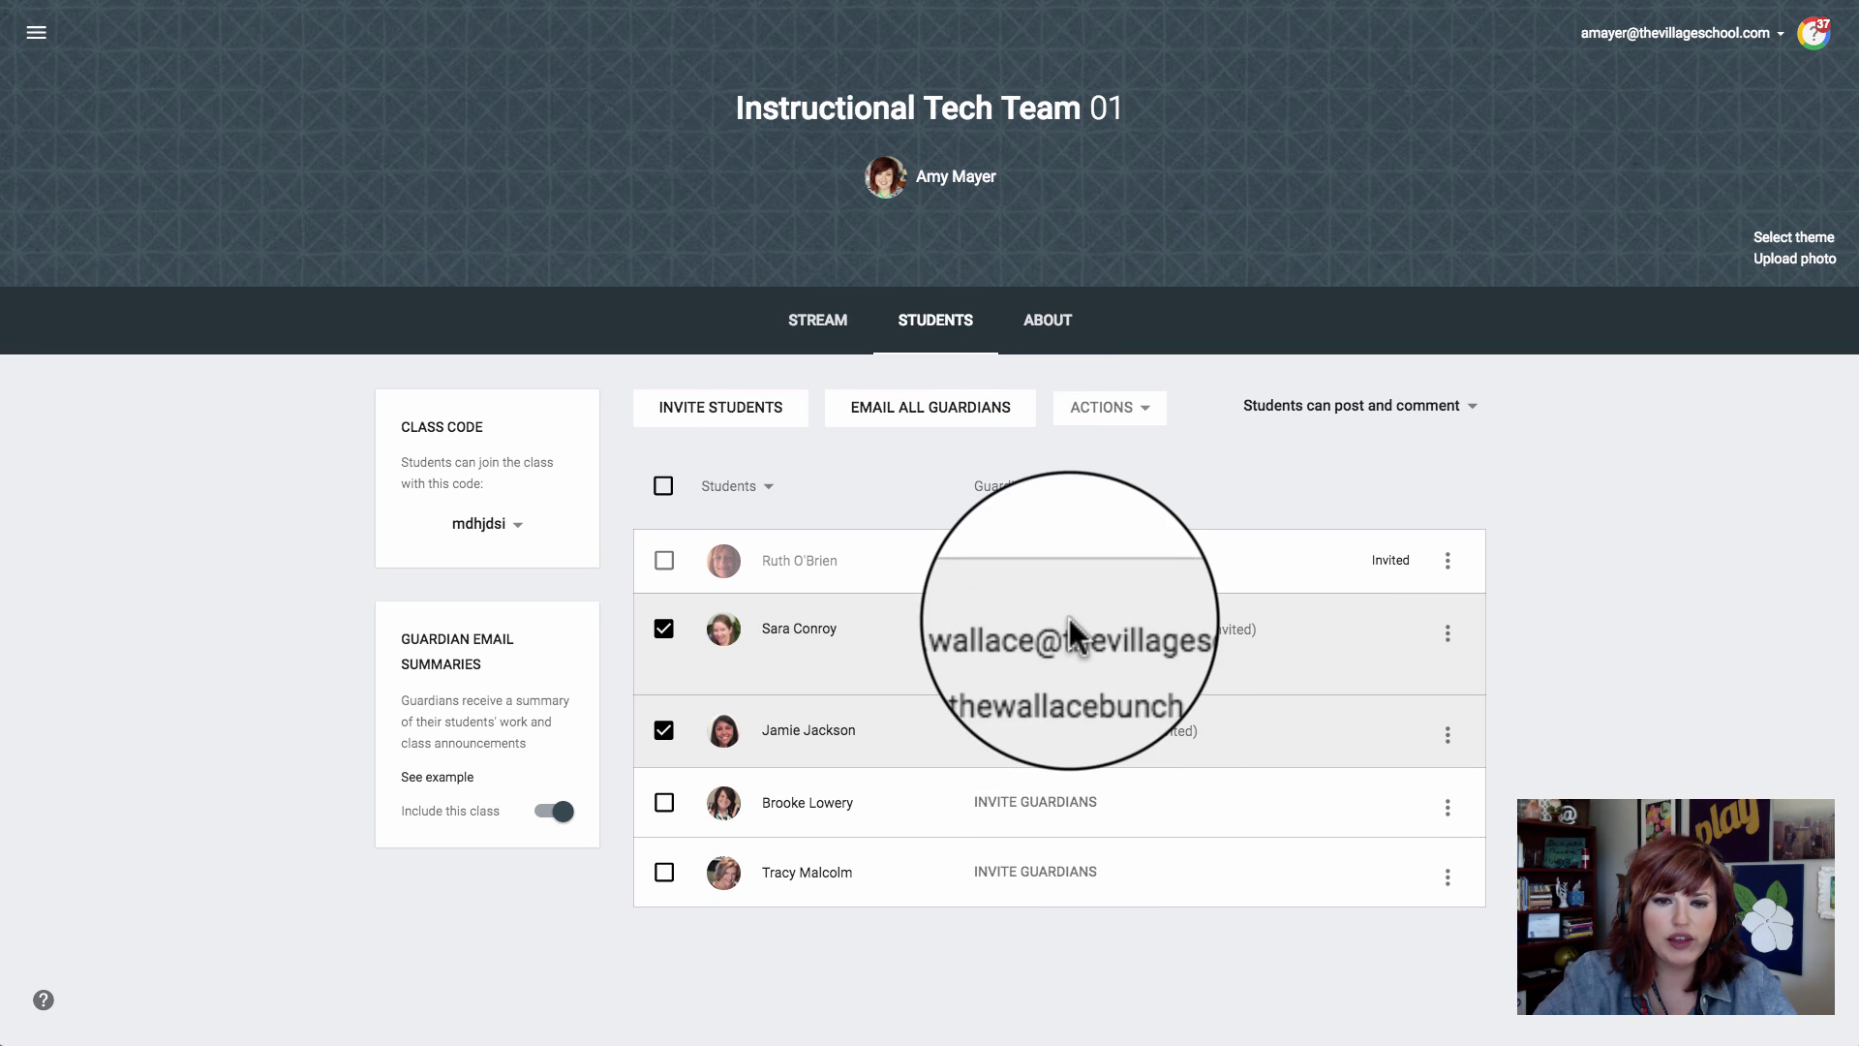
{"action": "left_click", "coordinate": [531, 6]}
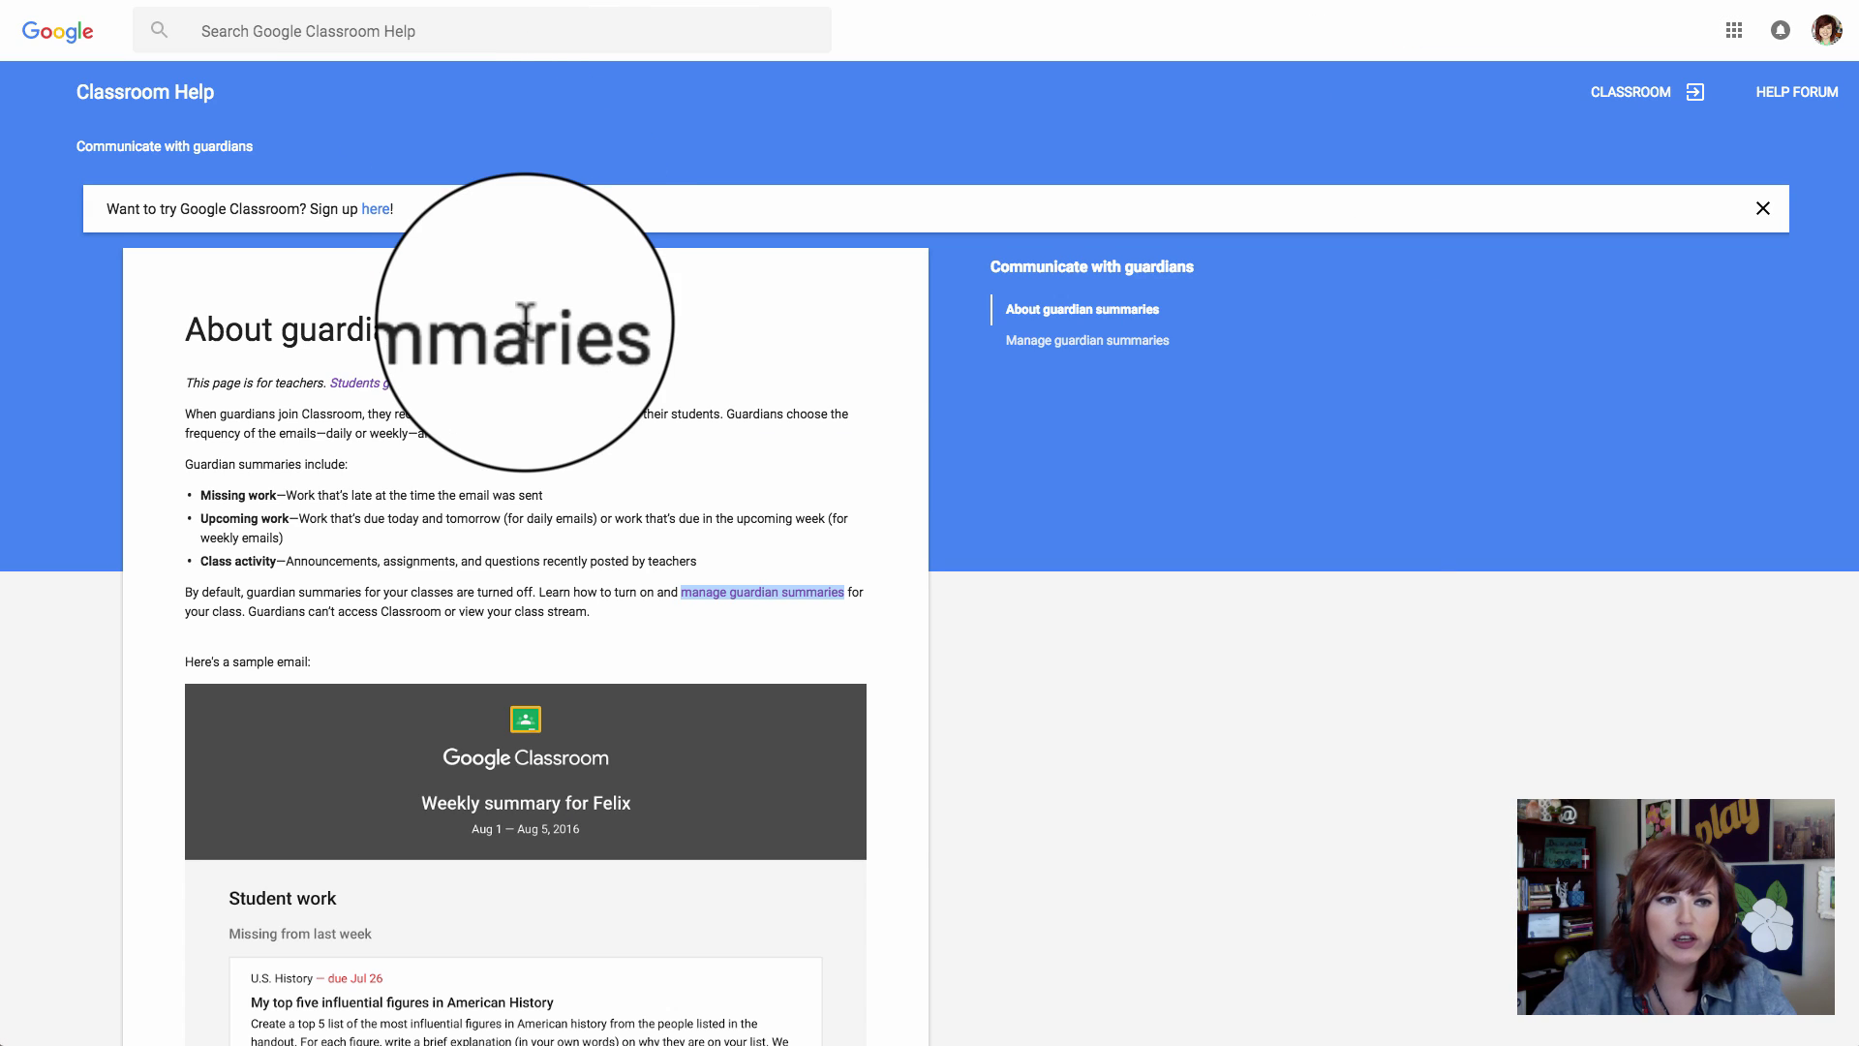
{"action": "scroll", "coordinate": [795, 473], "scroll_direction": "down", "scroll_amount": 3}
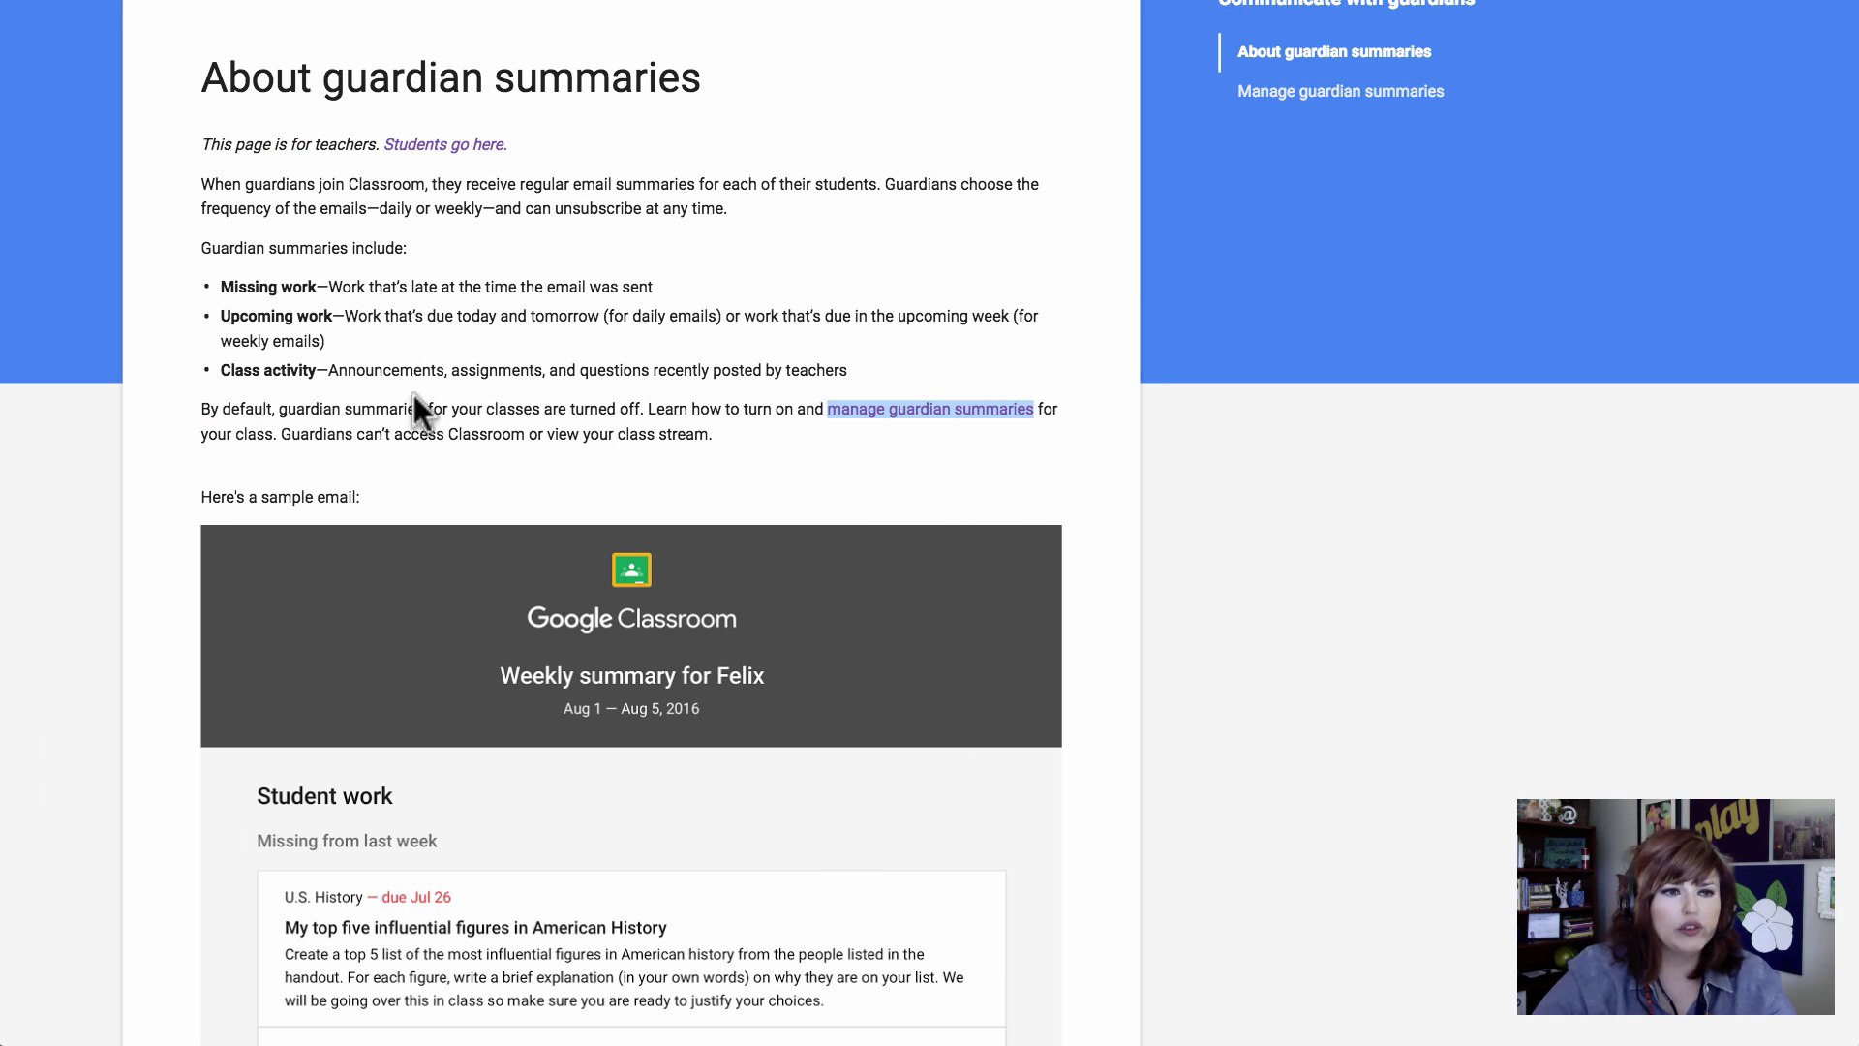
{"action": "scroll", "coordinate": [473, 397], "scroll_direction": "down", "scroll_amount": 2}
{"action": "scroll", "coordinate": [474, 397], "scroll_direction": "down", "scroll_amount": 2}
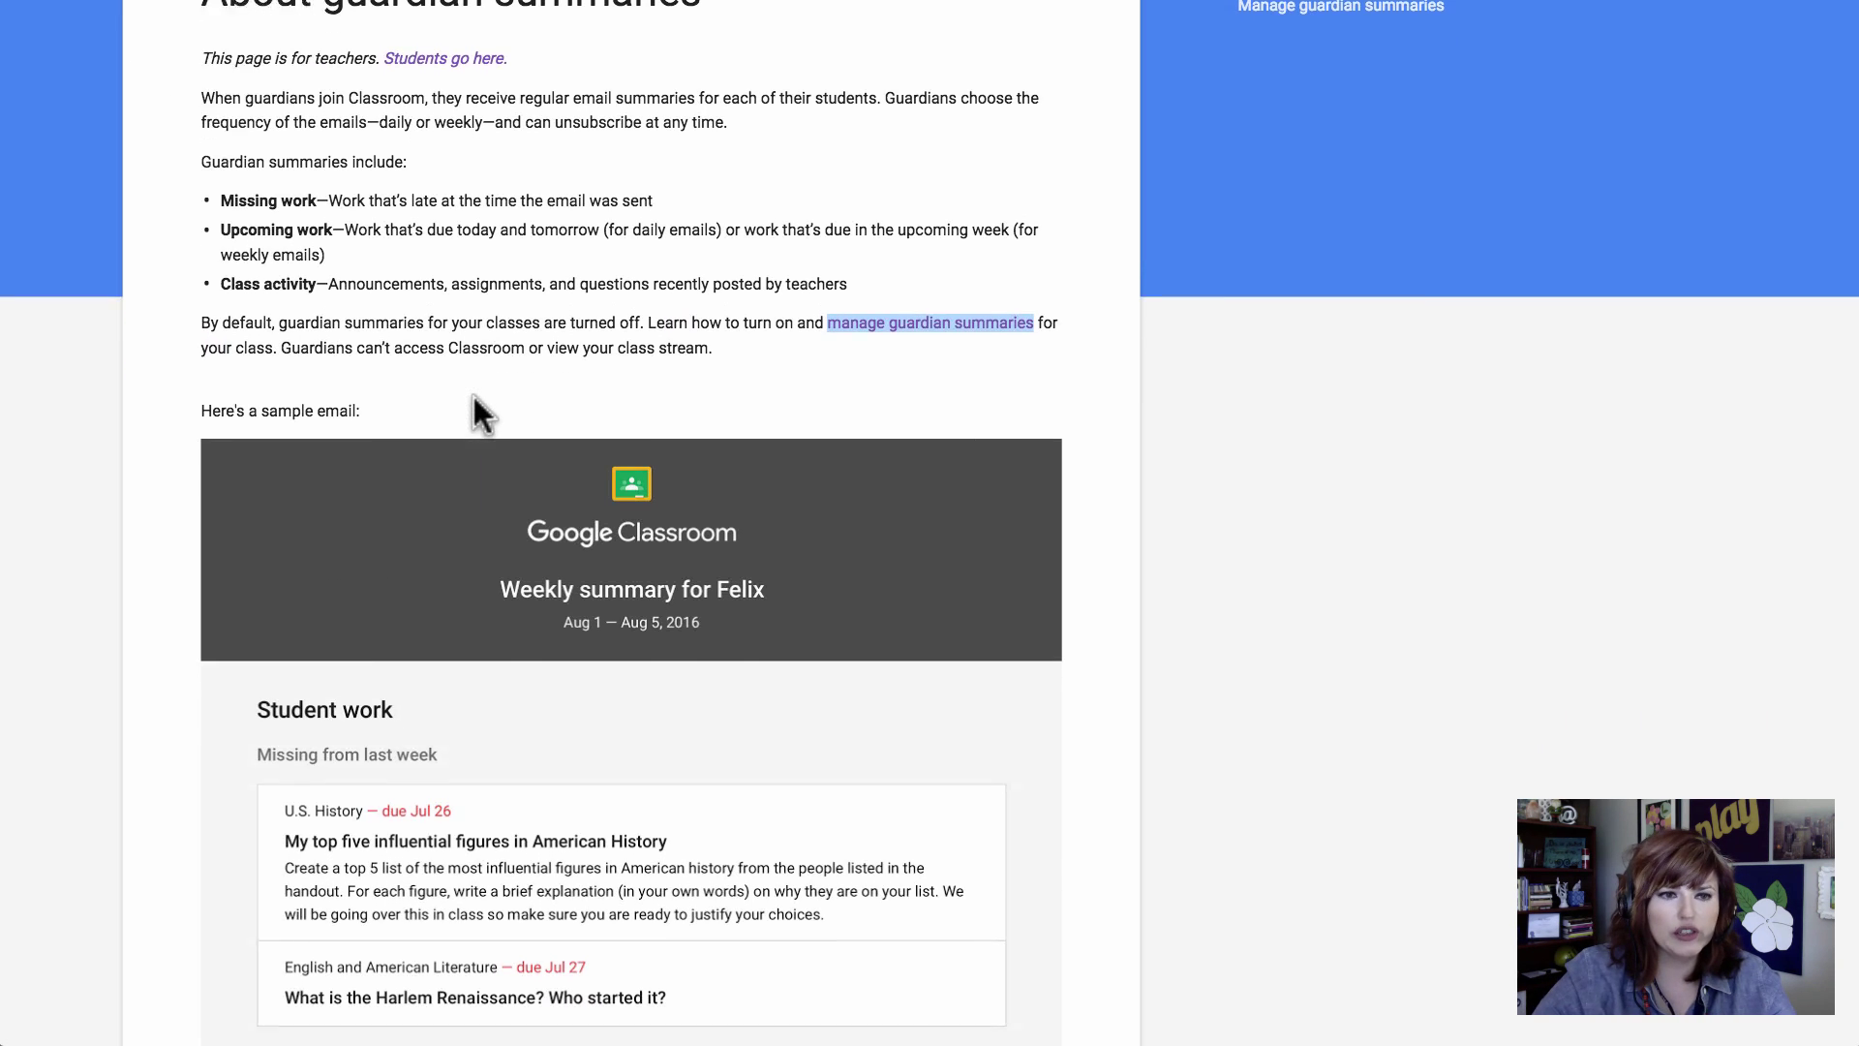
{"action": "scroll", "coordinate": [473, 397], "scroll_direction": "down", "scroll_amount": 2}
{"action": "scroll", "coordinate": [474, 397], "scroll_direction": "down", "scroll_amount": 3}
{"action": "scroll", "coordinate": [473, 397], "scroll_direction": "down", "scroll_amount": 1}
{"action": "scroll", "coordinate": [473, 396], "scroll_direction": "down", "scroll_amount": 1}
{"action": "scroll", "coordinate": [473, 397], "scroll_direction": "down", "scroll_amount": 1}
{"action": "scroll", "coordinate": [474, 397], "scroll_direction": "down", "scroll_amount": 1}
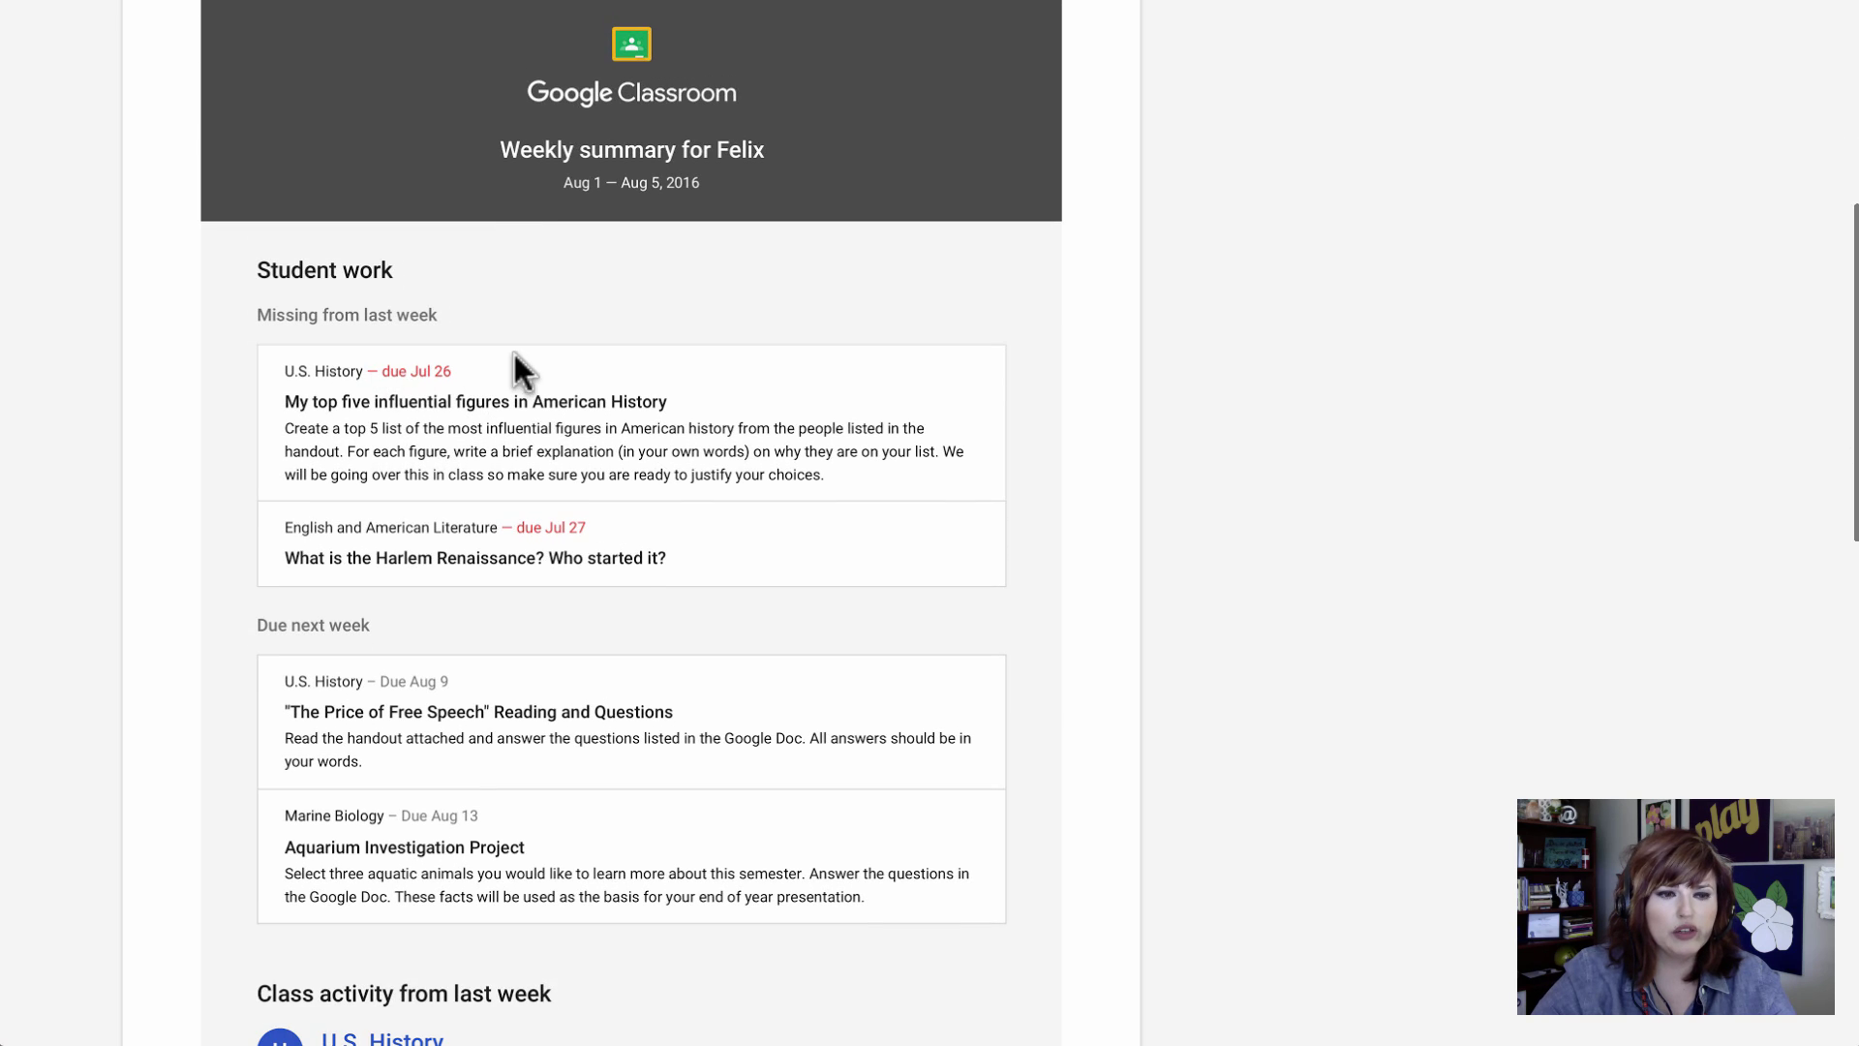
{"action": "scroll", "coordinate": [514, 352], "scroll_direction": "down", "scroll_amount": 2}
{"action": "scroll", "coordinate": [514, 353], "scroll_direction": "down", "scroll_amount": 2}
{"action": "scroll", "coordinate": [514, 353], "scroll_direction": "down", "scroll_amount": 1}
{"action": "scroll", "coordinate": [591, 319], "scroll_direction": "down", "scroll_amount": 1}
{"action": "scroll", "coordinate": [590, 316], "scroll_direction": "down", "scroll_amount": 2}
{"action": "scroll", "coordinate": [590, 315], "scroll_direction": "down", "scroll_amount": 1}
{"action": "scroll", "coordinate": [634, 451], "scroll_direction": "down", "scroll_amount": 1}
{"action": "scroll", "coordinate": [635, 451], "scroll_direction": "down", "scroll_amount": 1}
{"action": "scroll", "coordinate": [635, 451], "scroll_direction": "down", "scroll_amount": 1}
{"action": "scroll", "coordinate": [634, 450], "scroll_direction": "down", "scroll_amount": 1}
{"action": "scroll", "coordinate": [636, 450], "scroll_direction": "down", "scroll_amount": 1}
{"action": "scroll", "coordinate": [634, 450], "scroll_direction": "down", "scroll_amount": 1}
{"action": "scroll", "coordinate": [635, 450], "scroll_direction": "down", "scroll_amount": 1}
{"action": "scroll", "coordinate": [635, 451], "scroll_direction": "down", "scroll_amount": 1}
{"action": "scroll", "coordinate": [635, 450], "scroll_direction": "down", "scroll_amount": 1}
{"action": "scroll", "coordinate": [635, 450], "scroll_direction": "down", "scroll_amount": 1}
{"action": "scroll", "coordinate": [635, 450], "scroll_direction": "down", "scroll_amount": 1}
{"action": "scroll", "coordinate": [636, 450], "scroll_direction": "down", "scroll_amount": 1}
{"action": "scroll", "coordinate": [636, 450], "scroll_direction": "down", "scroll_amount": 1}
{"action": "scroll", "coordinate": [636, 451], "scroll_direction": "down", "scroll_amount": 1}
{"action": "scroll", "coordinate": [635, 450], "scroll_direction": "down", "scroll_amount": 1}
{"action": "scroll", "coordinate": [635, 451], "scroll_direction": "down", "scroll_amount": 1}
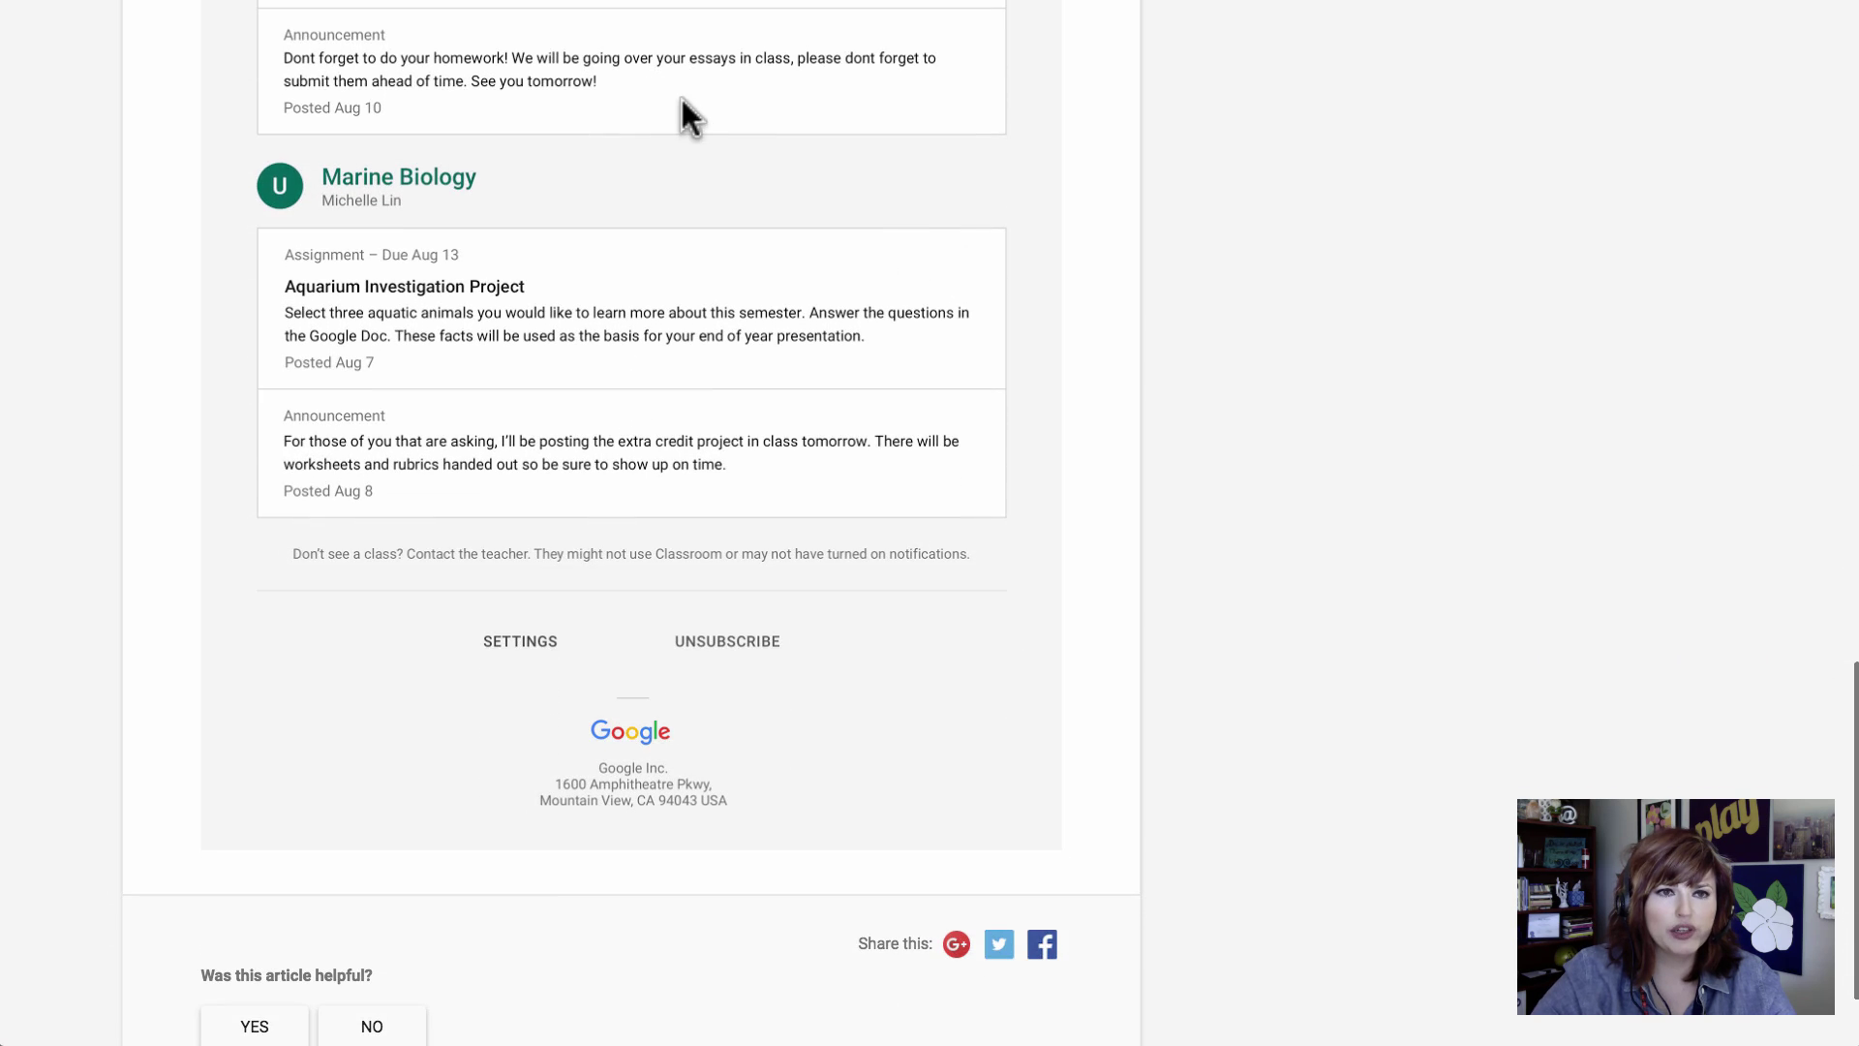
{"action": "scroll", "coordinate": [682, 98], "scroll_direction": "up", "scroll_amount": 5}
{"action": "scroll", "coordinate": [682, 99], "scroll_direction": "up", "scroll_amount": 4}
{"action": "scroll", "coordinate": [681, 99], "scroll_direction": "up", "scroll_amount": 4}
{"action": "scroll", "coordinate": [664, 84], "scroll_direction": "up", "scroll_amount": 3}
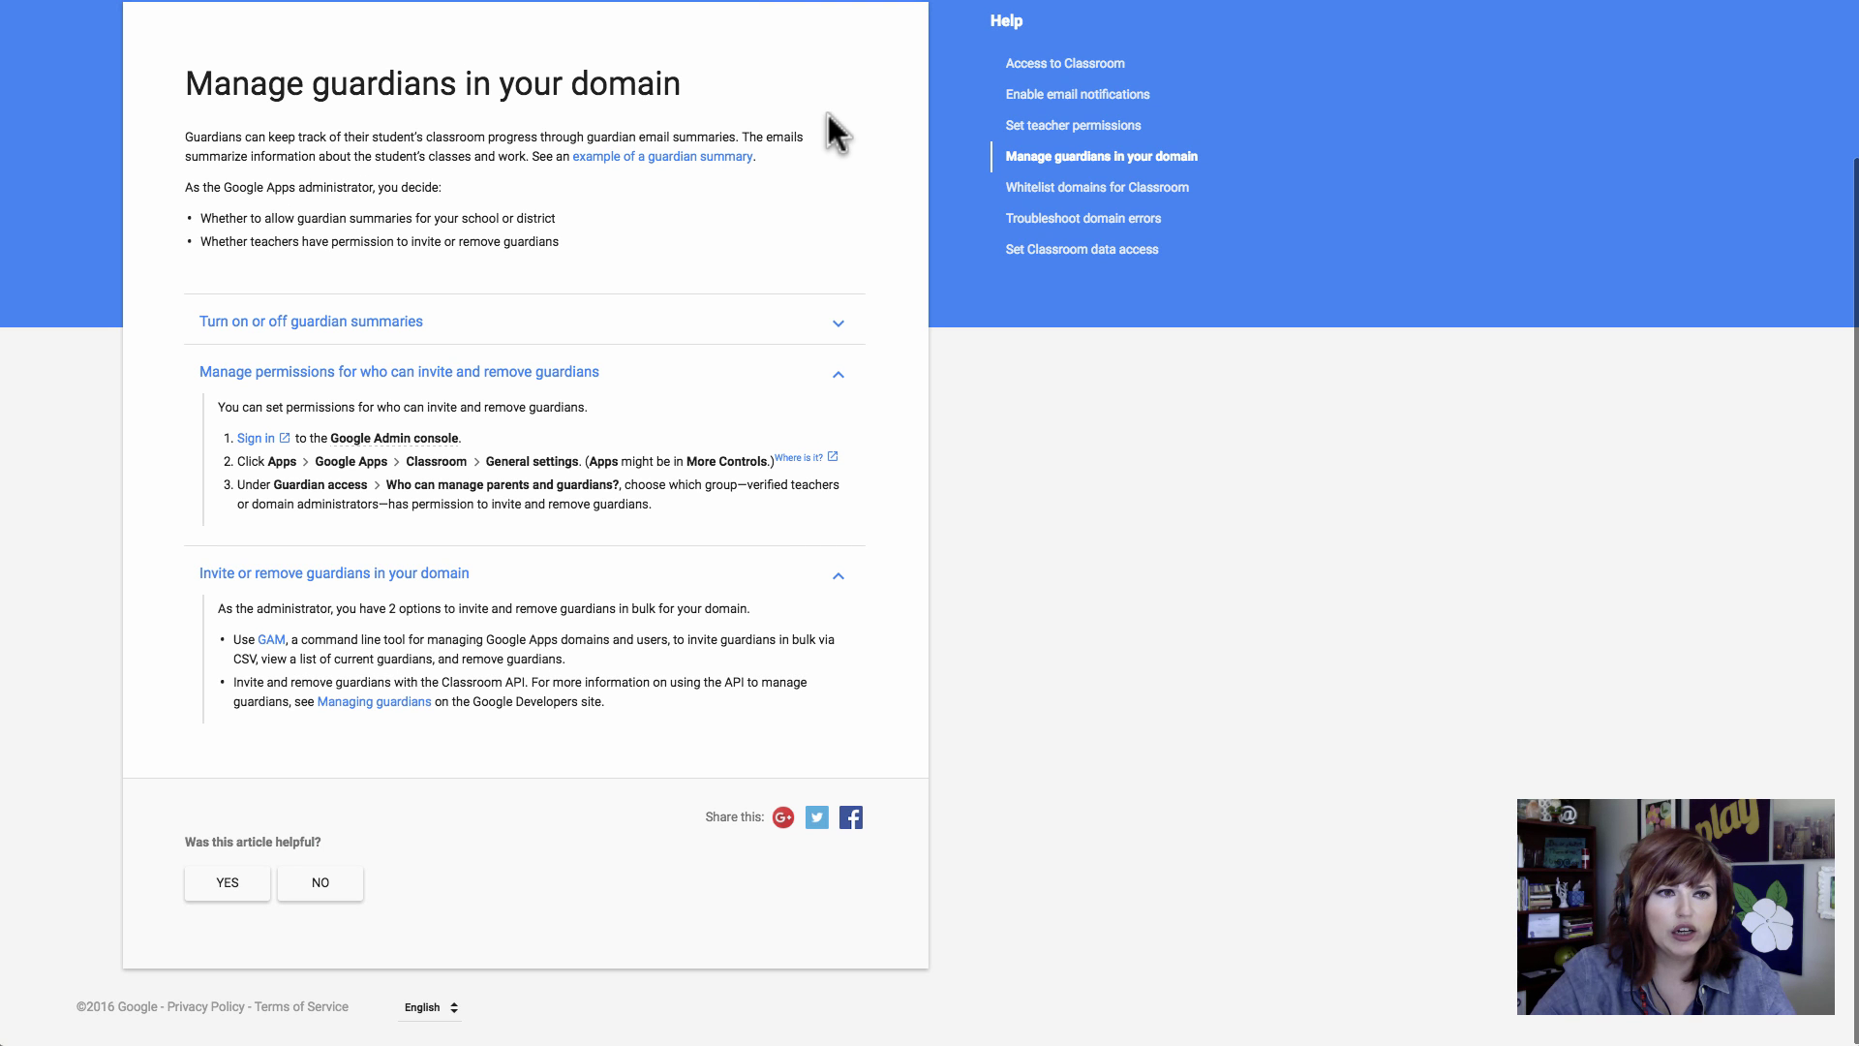